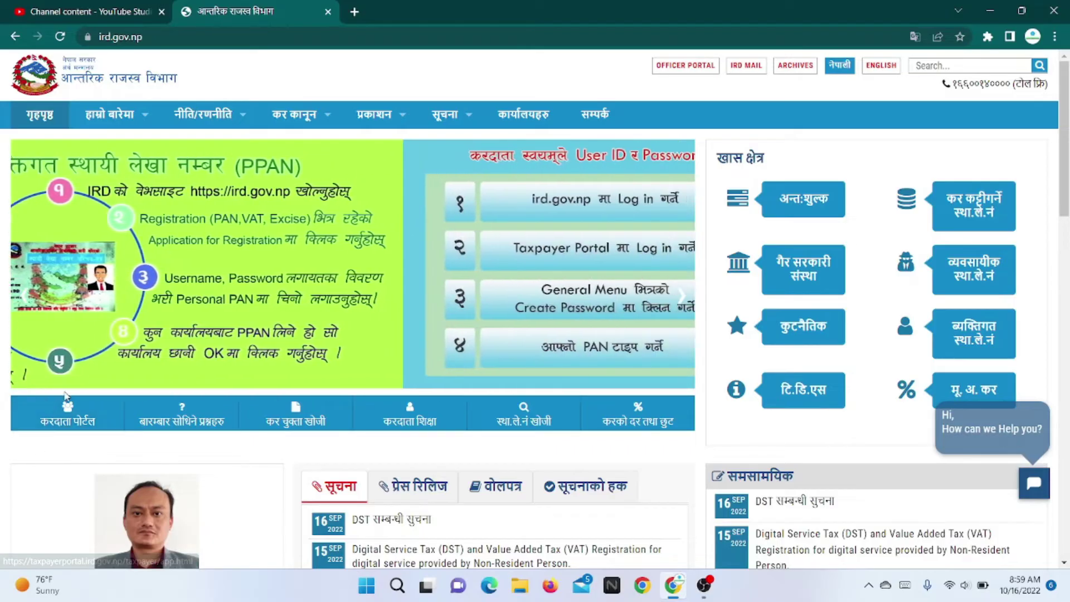
Step: Open the Taxpayer Login form from the General e-services group in a new portal tab
{"action": "left_click", "coordinate": [84, 415]}
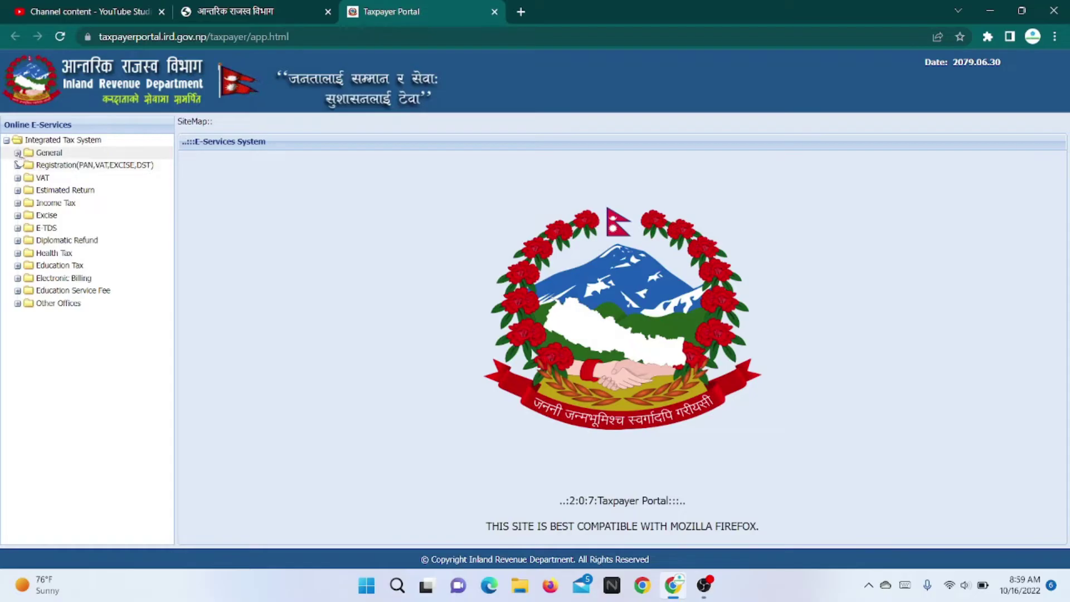
{"action": "left_click", "coordinate": [17, 153]}
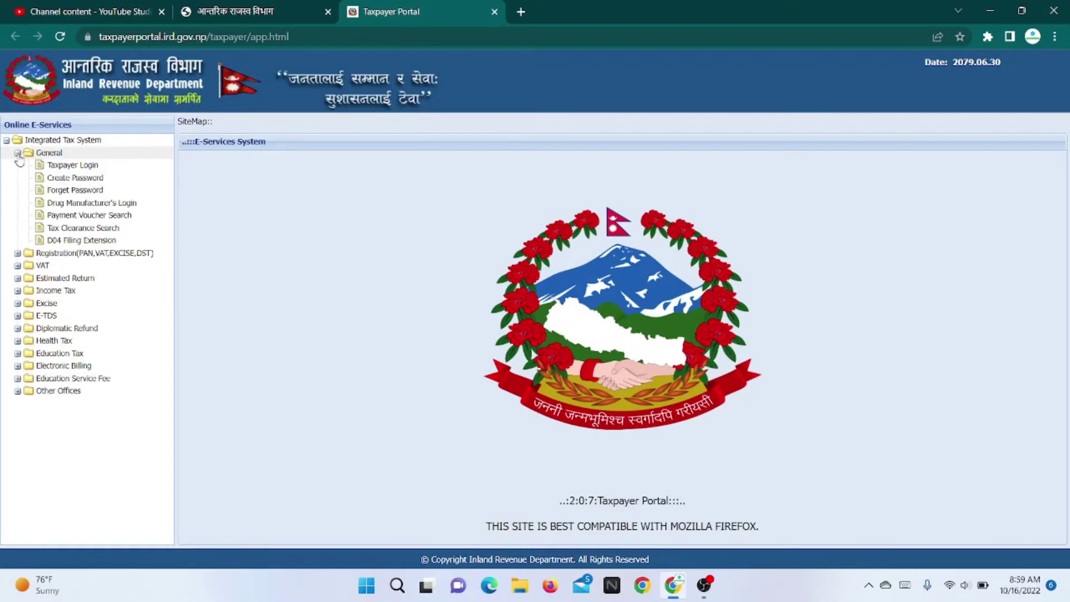
{"action": "left_click", "coordinate": [54, 167]}
{"action": "left_click", "coordinate": [485, 231]}
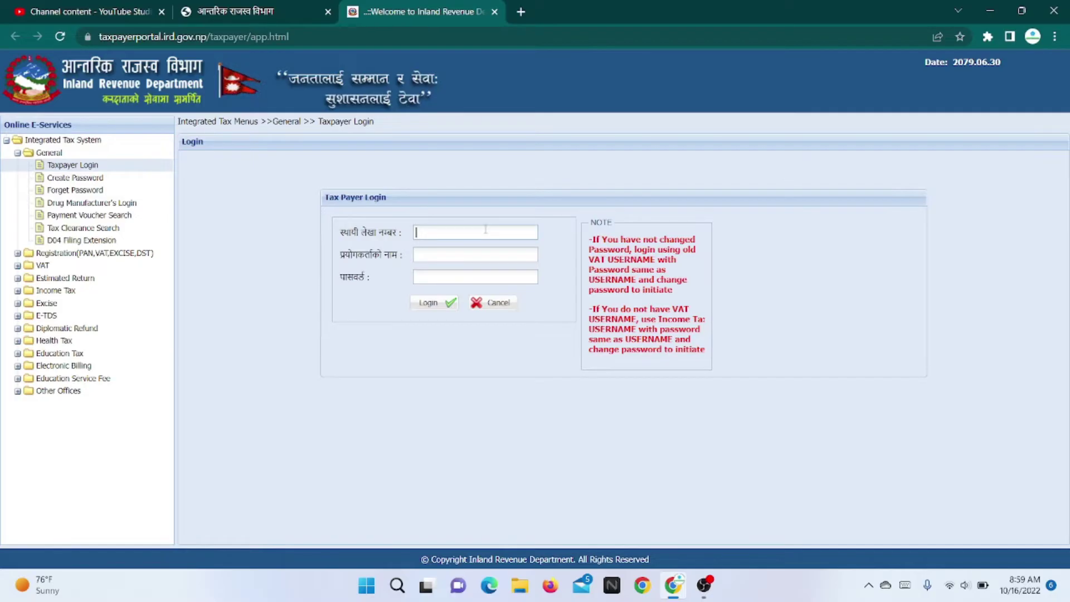
Step: Log in with the taxpayer's PAN, reused as the username, and the account password
{"action": "type", "text": "30"}
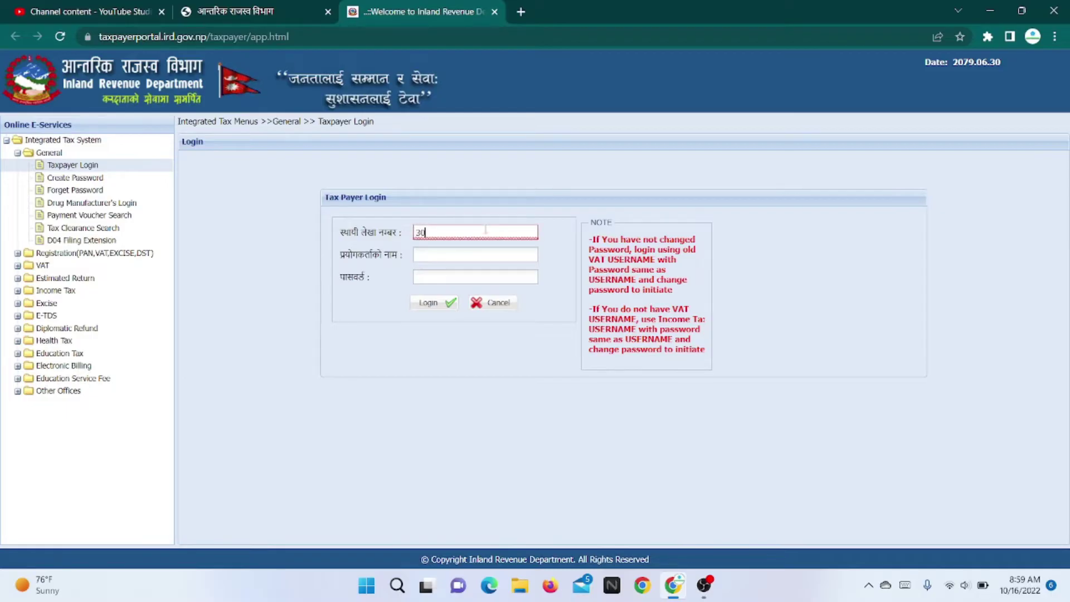
{"action": "type", "text": "12"}
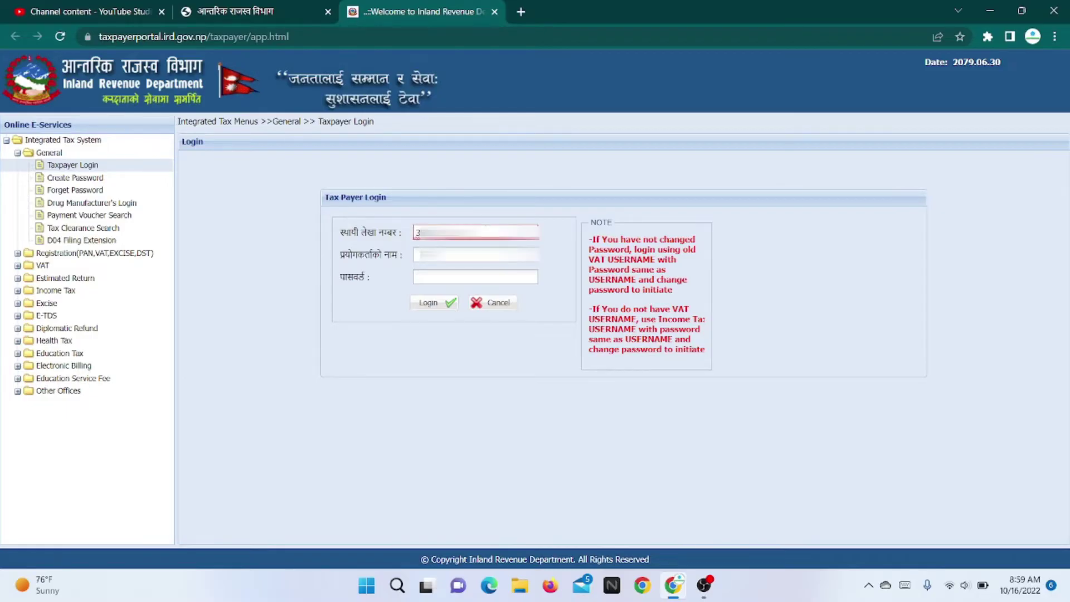
{"action": "key", "text": "Tab"}
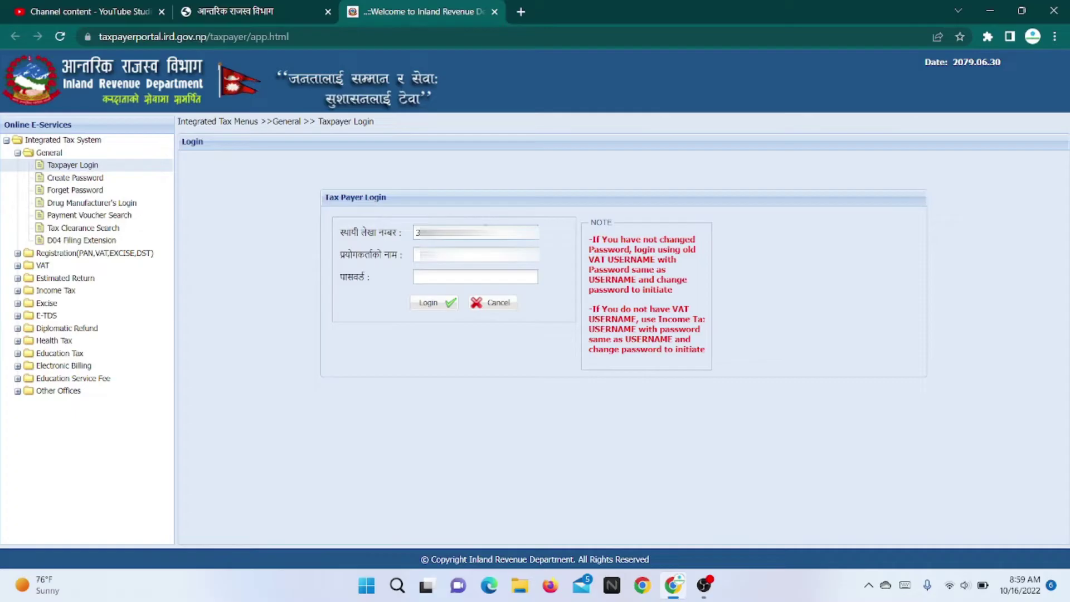
{"action": "key", "text": "shift+Tab"}
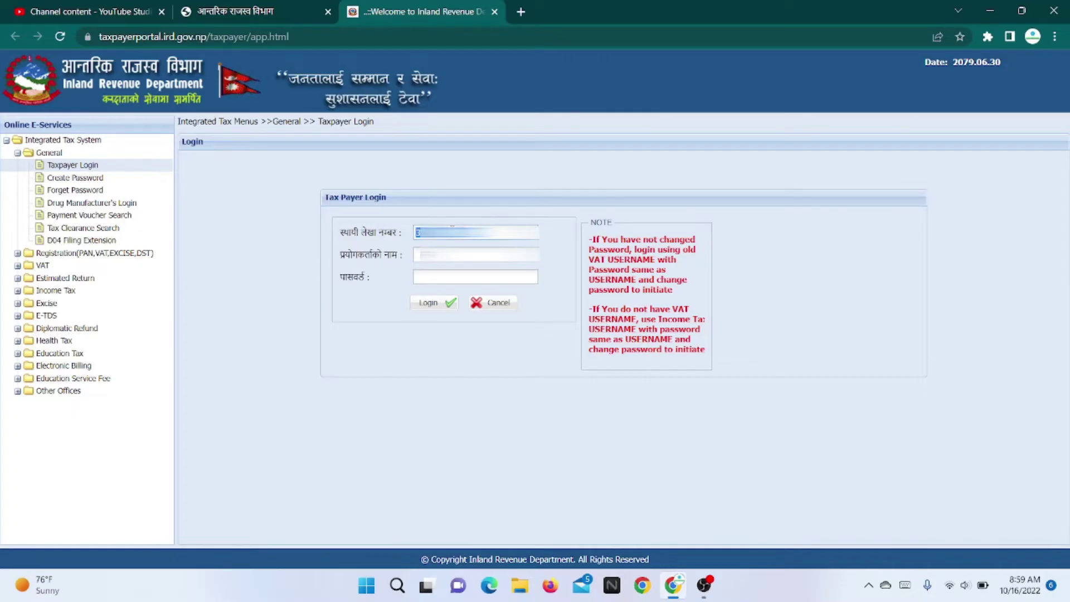
{"action": "key", "text": "Tab"}
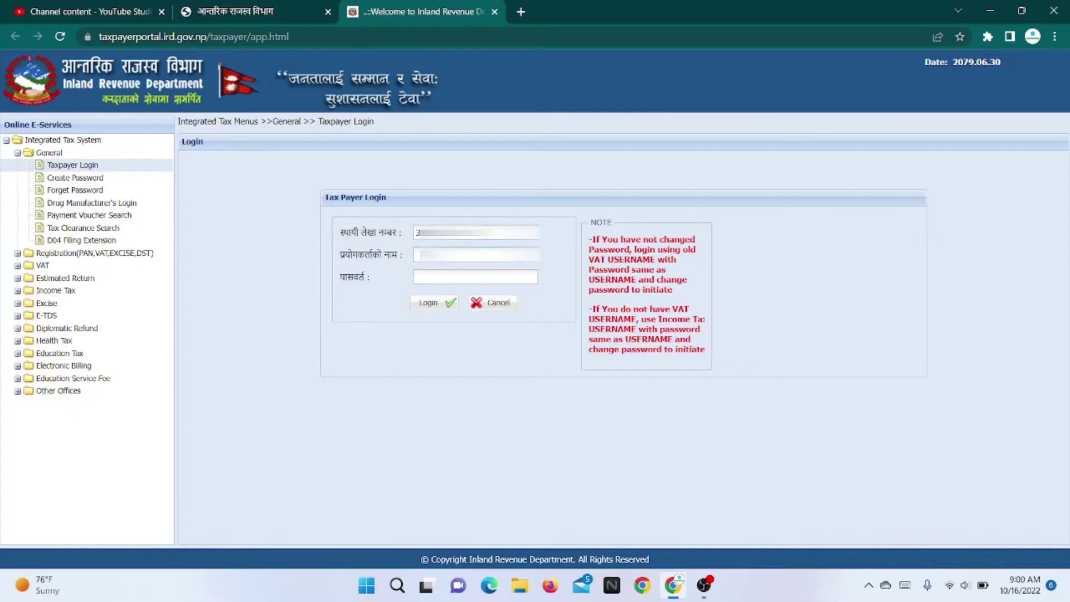
{"action": "key", "text": "ctrl+v"}
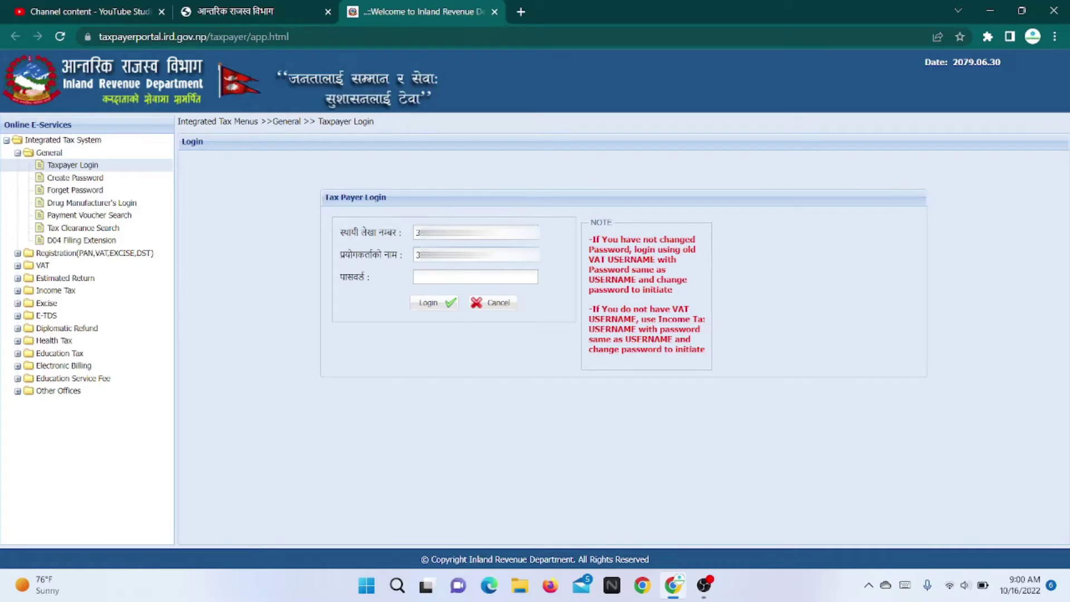
{"action": "left_click", "coordinate": [441, 278]}
{"action": "type", "text": "*********"}
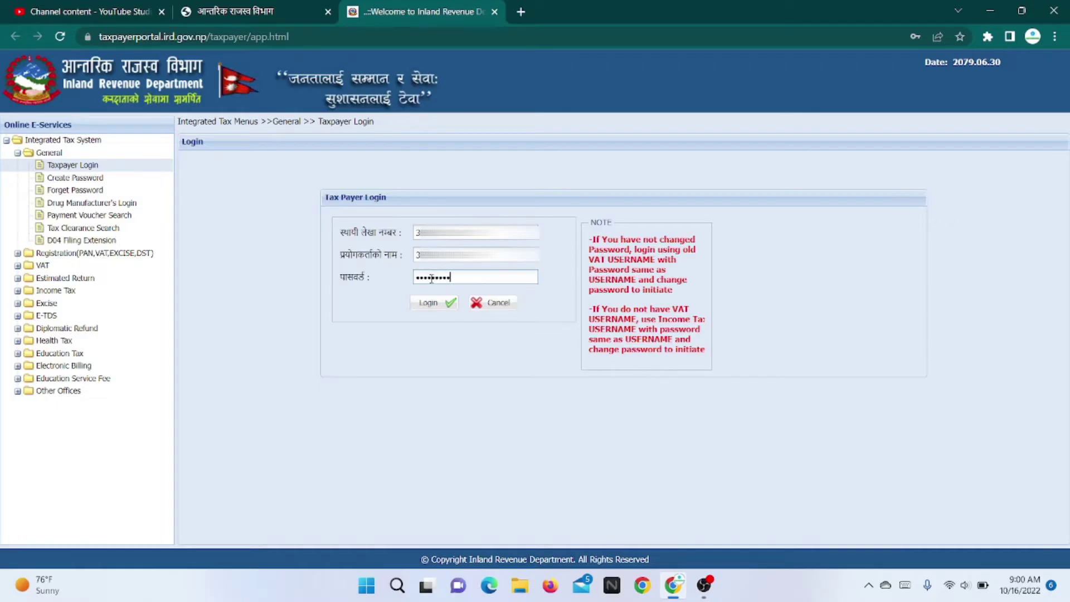
{"action": "type", "text": "*"}
{"action": "key", "text": "Tab"}
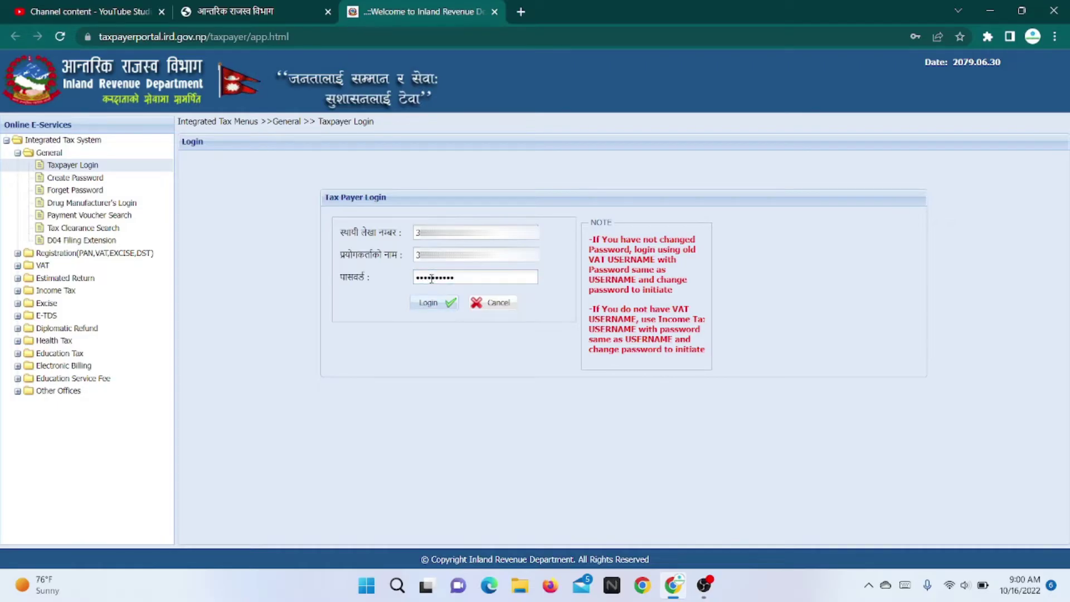
{"action": "key", "text": "Return"}
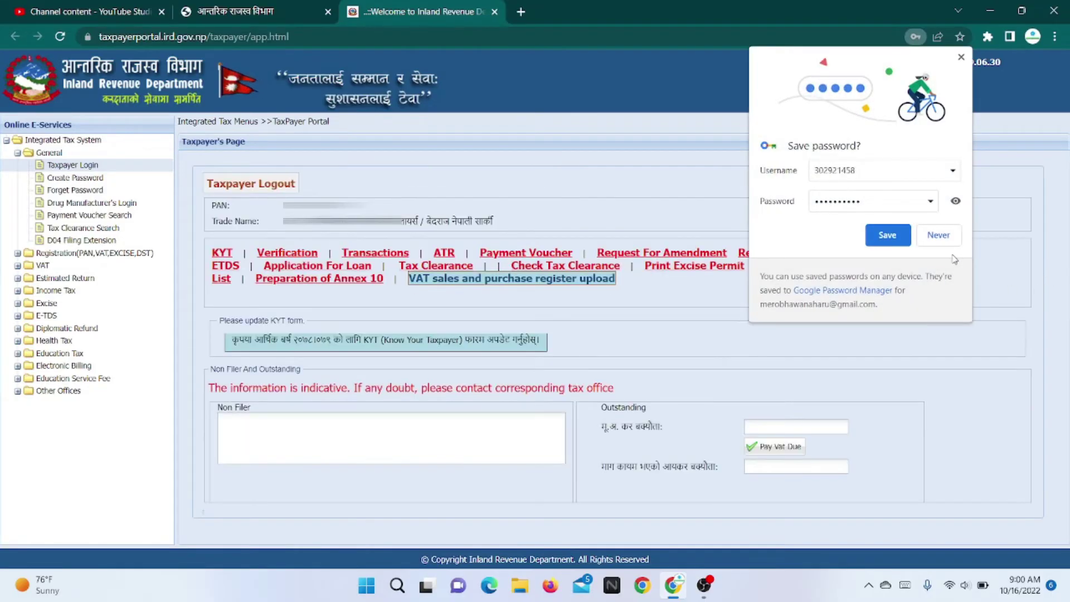
Step: Decline saving the password, check the KYT form (already updated), and return to the Taxpayer's Page
{"action": "left_click", "coordinate": [942, 234]}
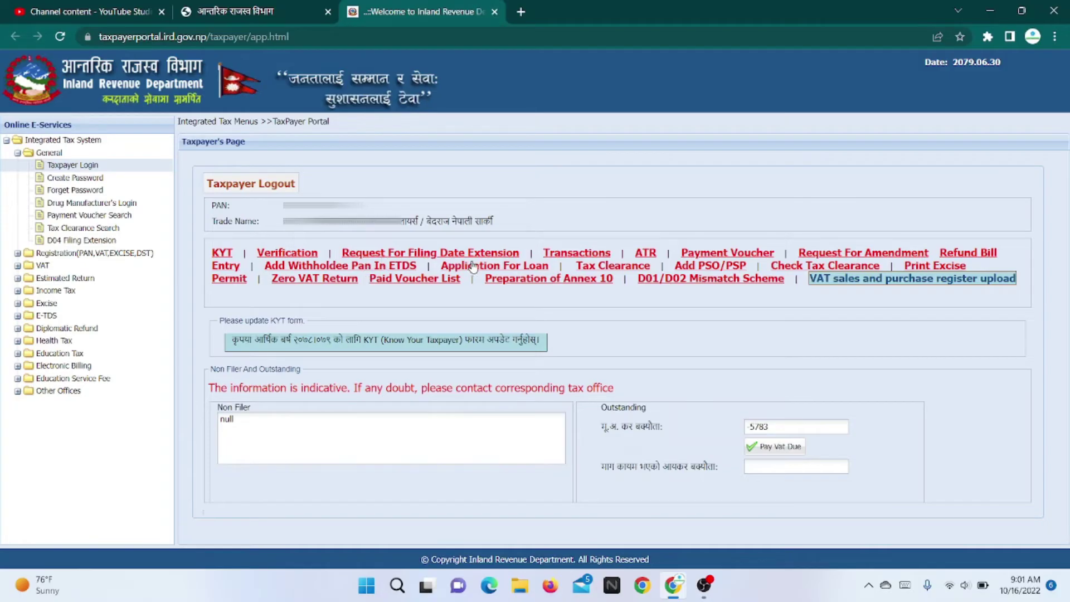
{"action": "left_click", "coordinate": [223, 256]}
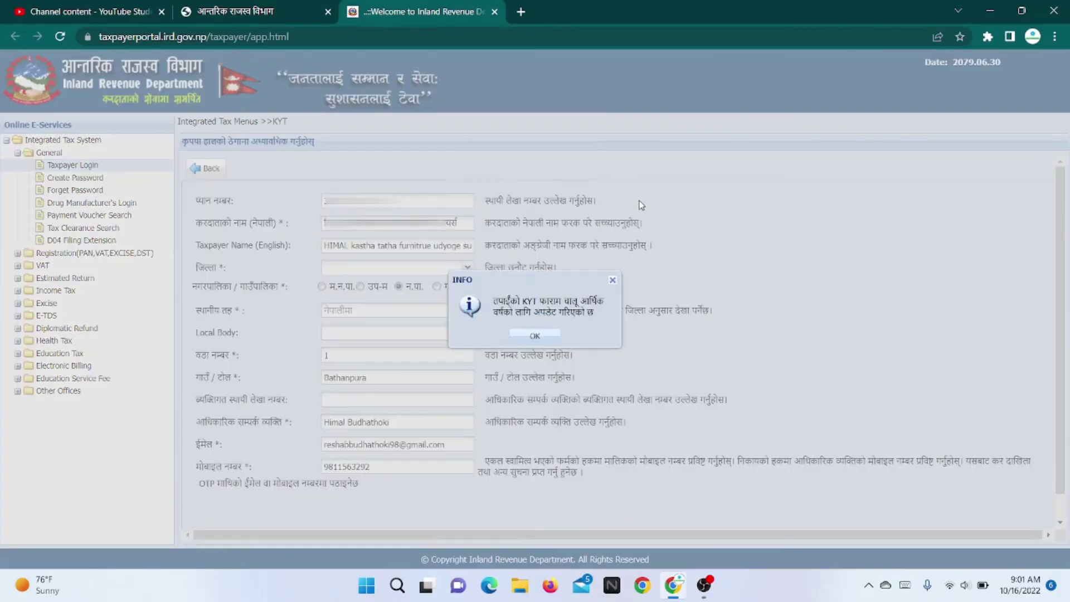
{"action": "left_click", "coordinate": [548, 345]}
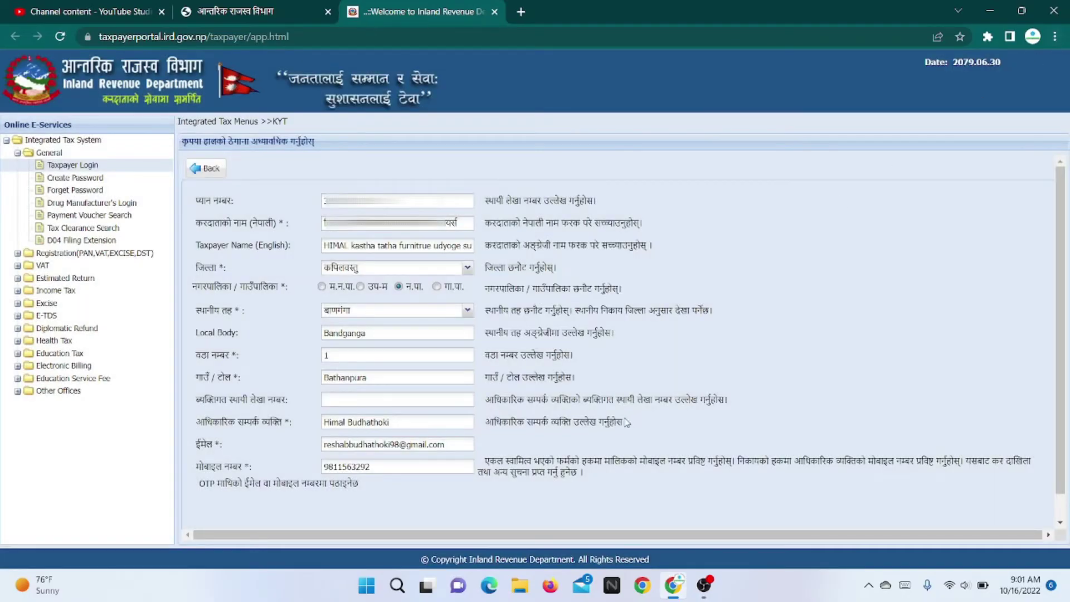
{"action": "scroll", "coordinate": [522, 416], "scroll_direction": "down", "scroll_amount": 1}
{"action": "scroll", "coordinate": [522, 417], "scroll_direction": "up", "scroll_amount": 1}
{"action": "left_click", "coordinate": [212, 169]}
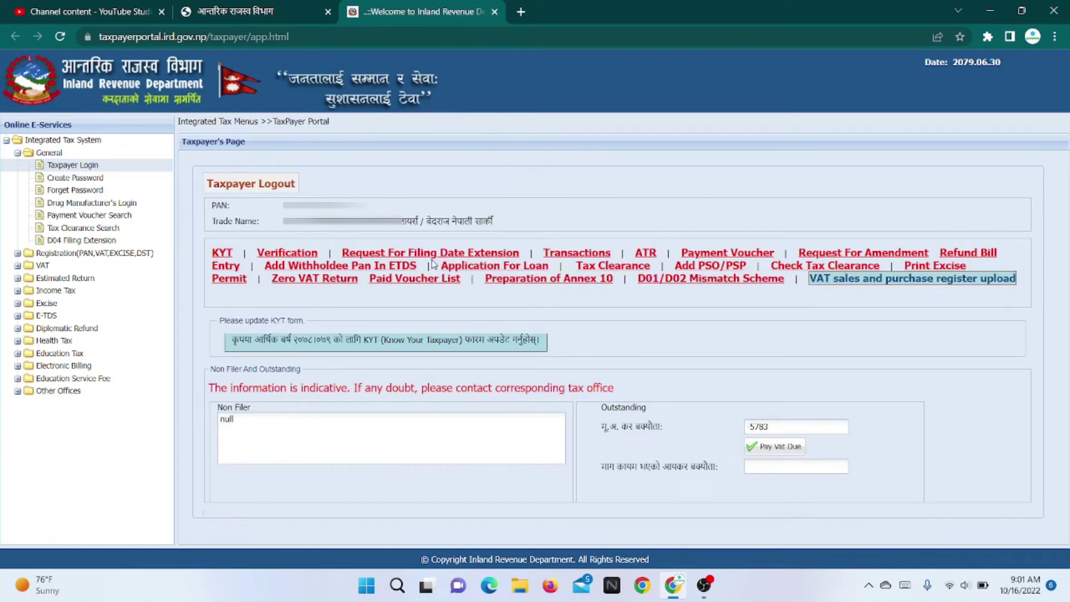
Step: Request a filing date extension for fiscal year 2078.079 with extended date 2079.09.30
{"action": "left_click", "coordinate": [454, 254]}
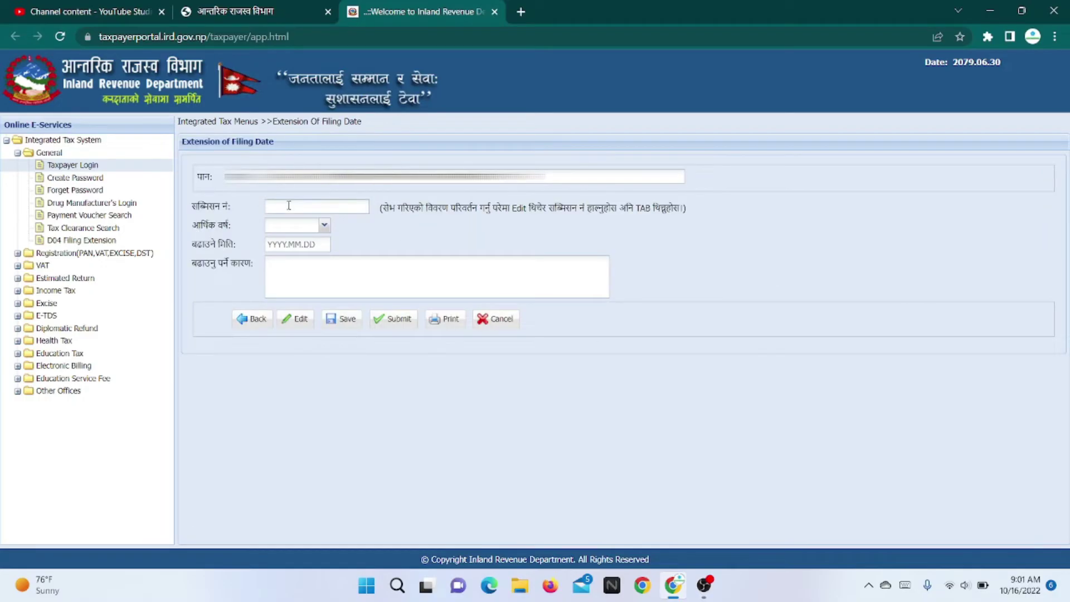
{"action": "left_click", "coordinate": [325, 227]}
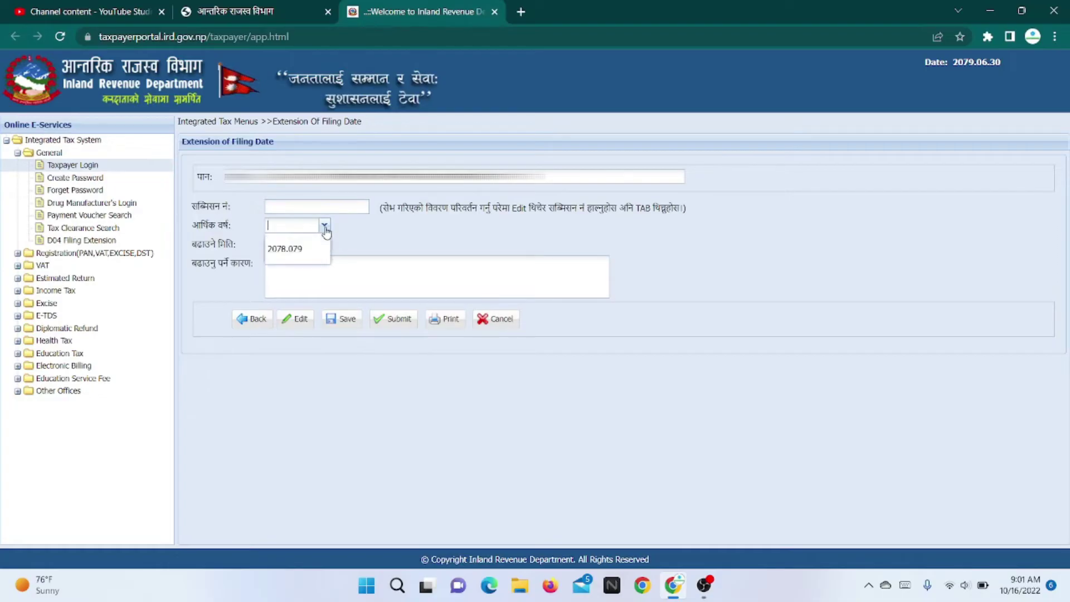
{"action": "left_click", "coordinate": [298, 251]}
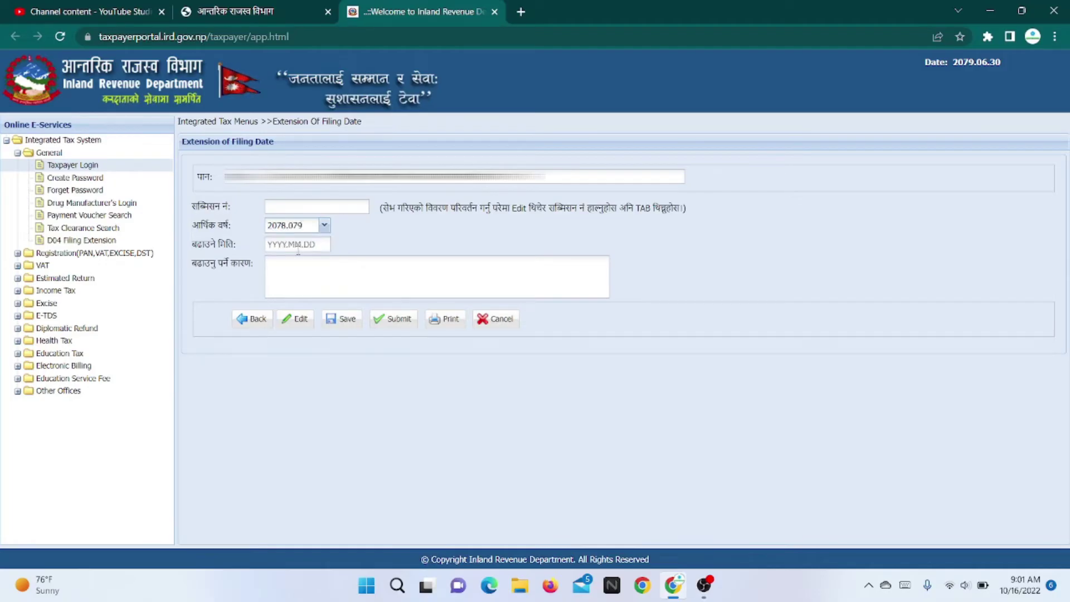
{"action": "left_click", "coordinate": [298, 248]}
{"action": "left_click", "coordinate": [298, 245]}
{"action": "type", "text": "20"}
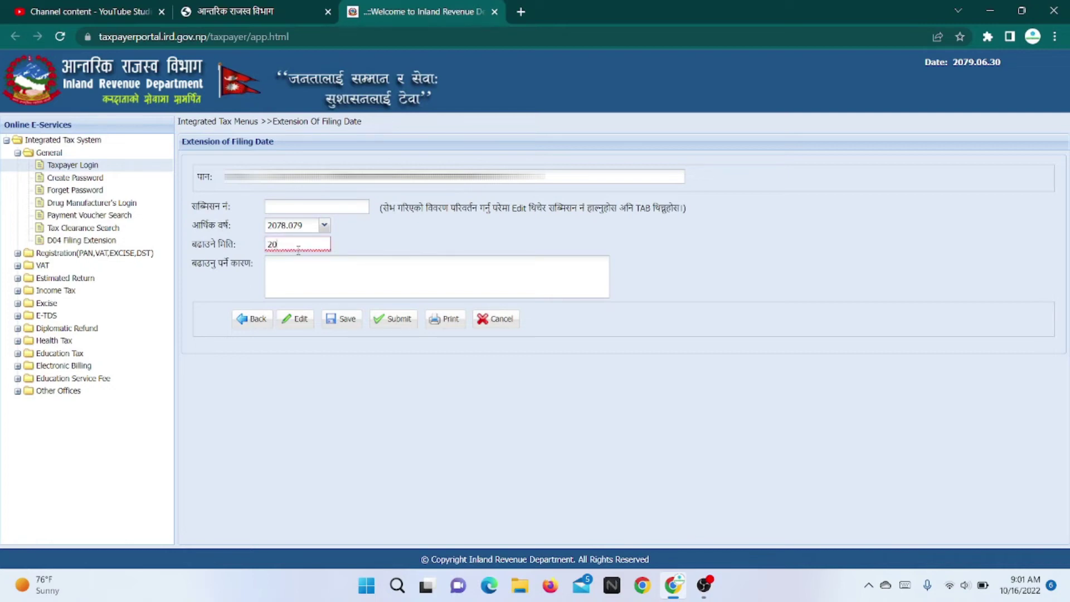
{"action": "type", "text": "79.09.30"}
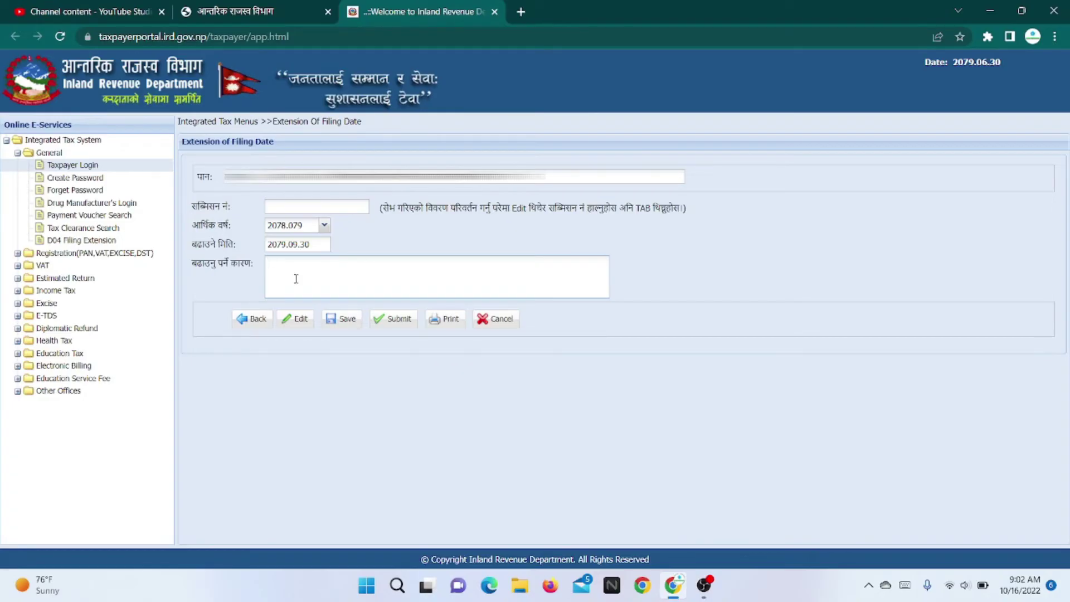
Step: Enter the reason 'Due to delay on Parties Confirmation' and go back to the Taxpayer's Page
{"action": "type", "text": "Due to delay on P"}
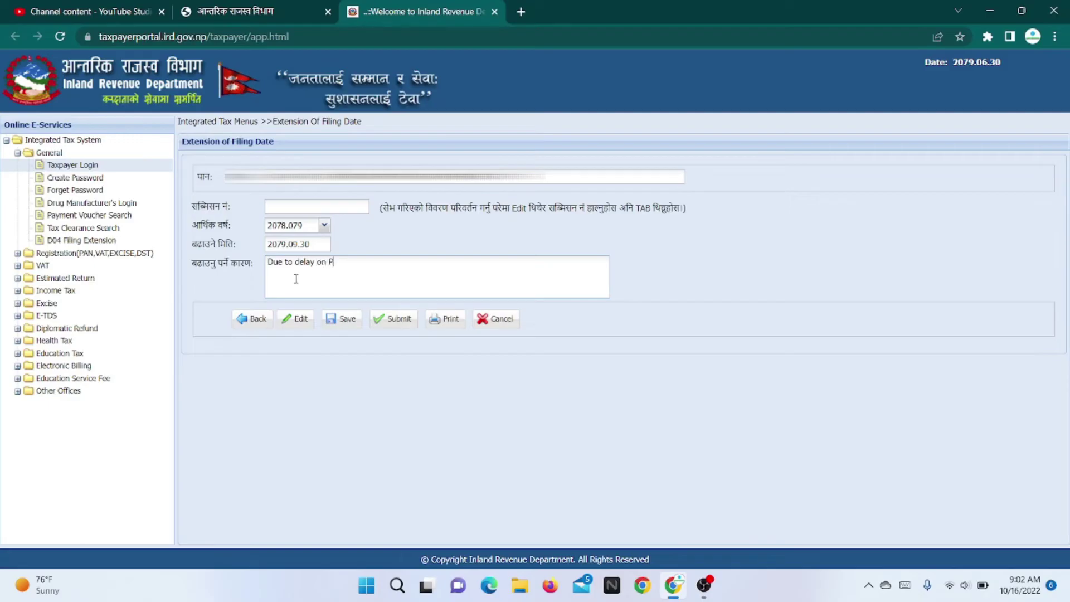
{"action": "type", "text": "arties Conf"}
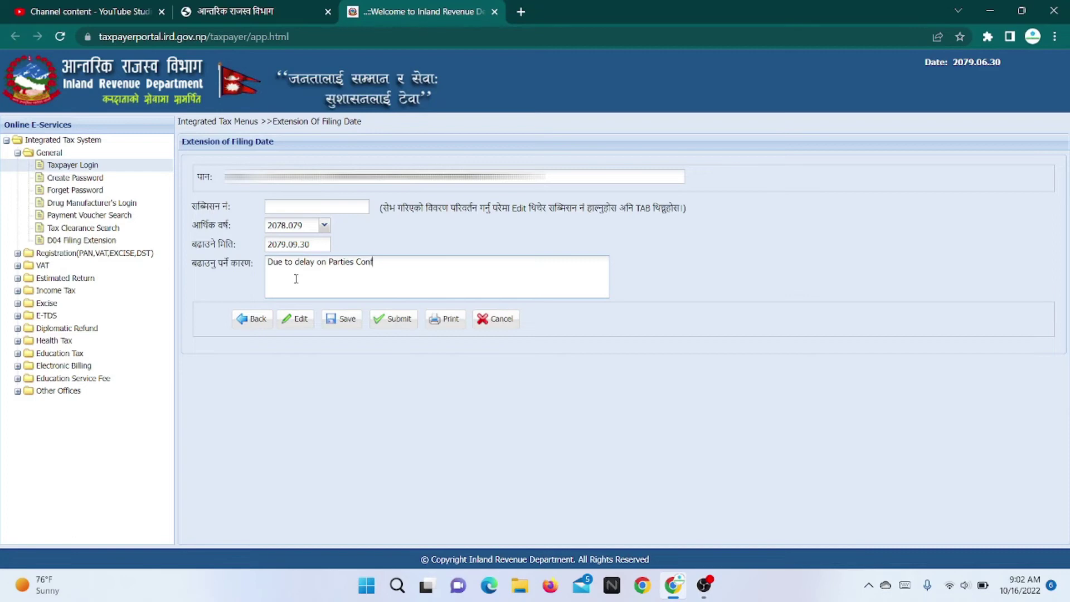
{"action": "type", "text": "irmation"}
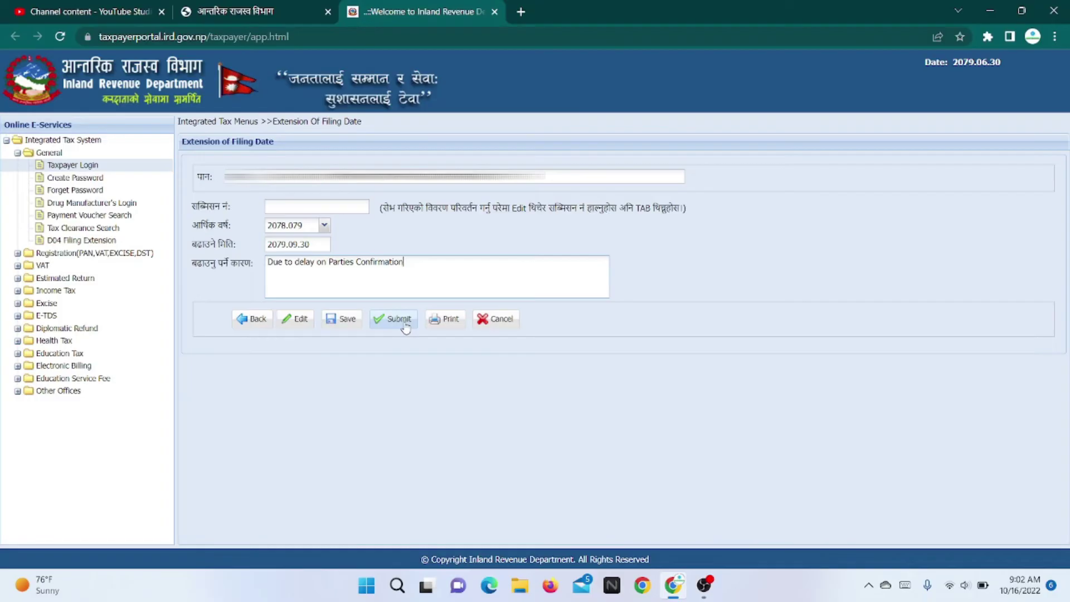
{"action": "left_click", "coordinate": [258, 320]}
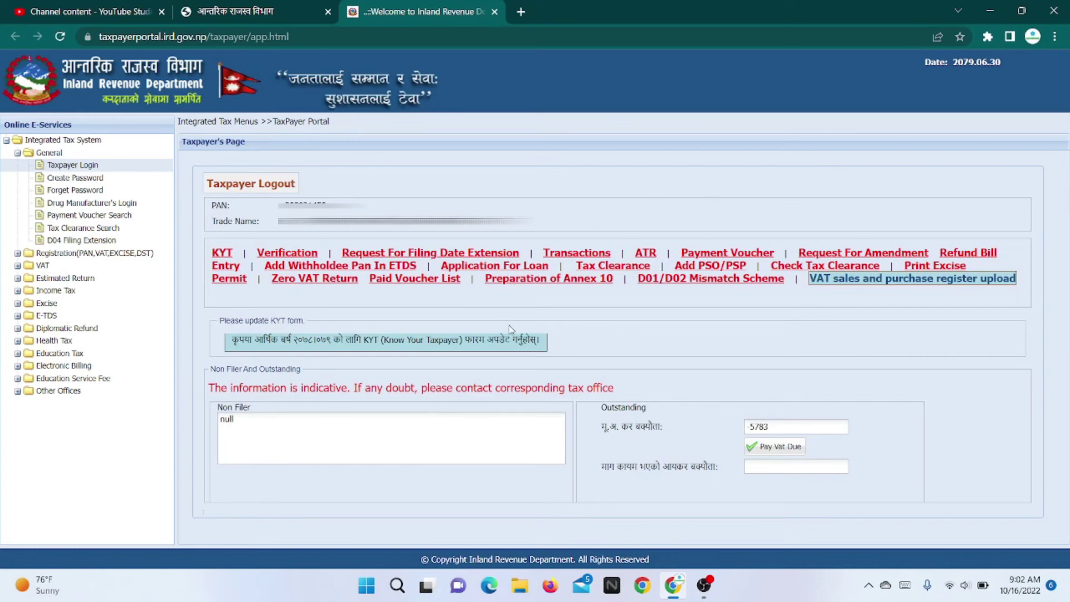
Step: List Extension of Filing Period transactions and open the 2078.079 extension's approval report
{"action": "left_click", "coordinate": [580, 265]}
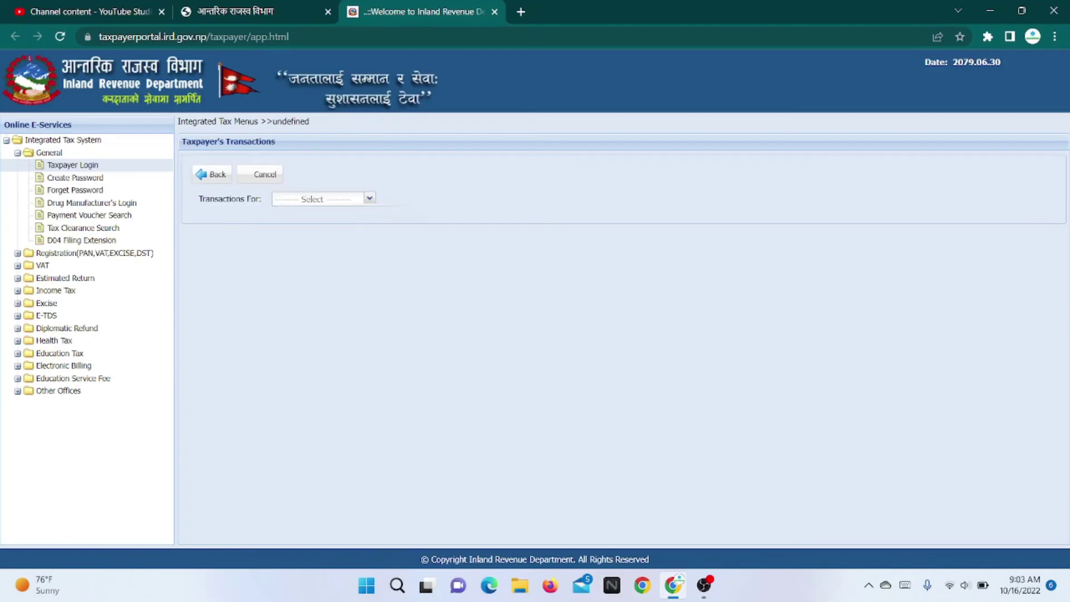
{"action": "left_click", "coordinate": [369, 198]}
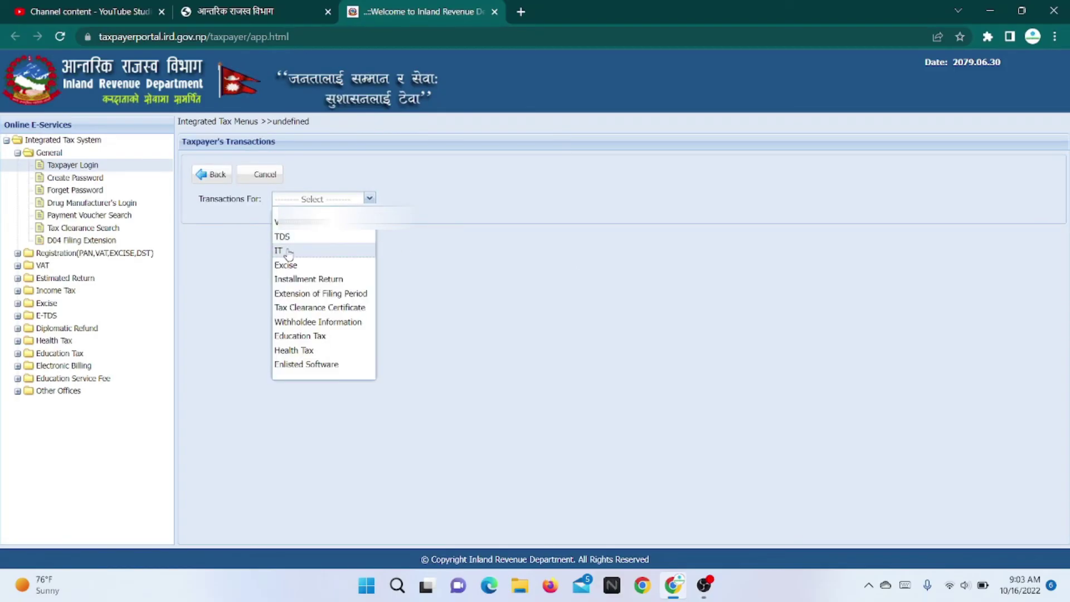
{"action": "left_click", "coordinate": [323, 295]}
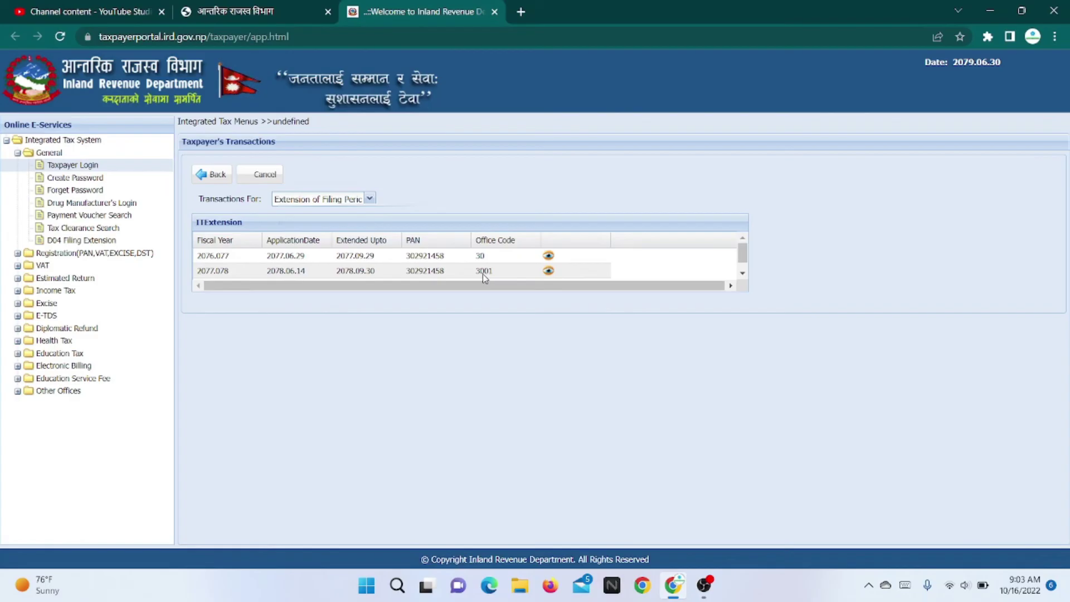
{"action": "scroll", "coordinate": [504, 272], "scroll_direction": "down", "scroll_amount": 1}
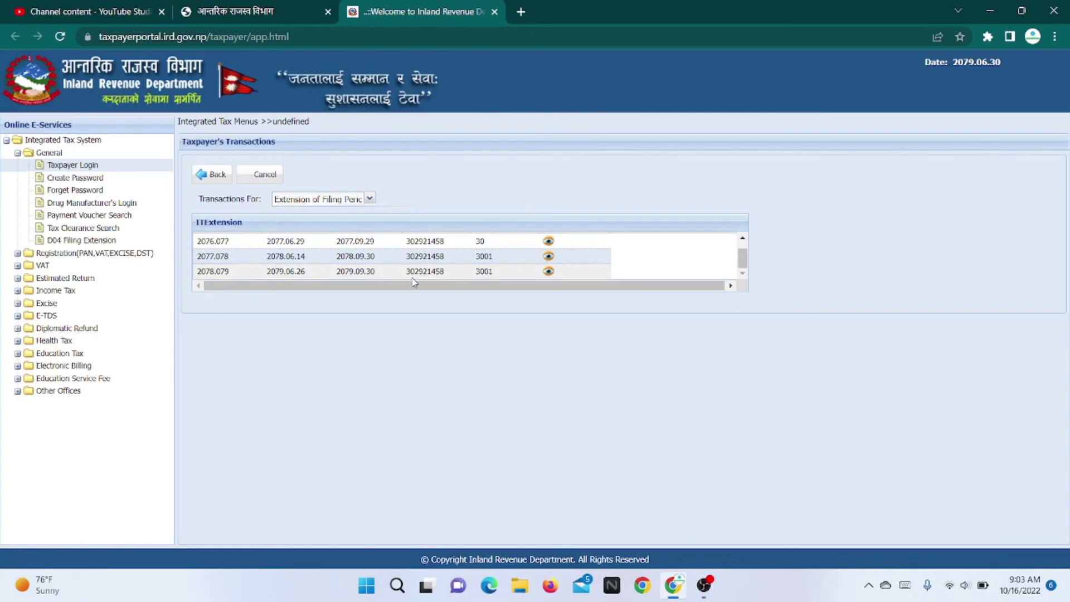
{"action": "left_click", "coordinate": [478, 273]}
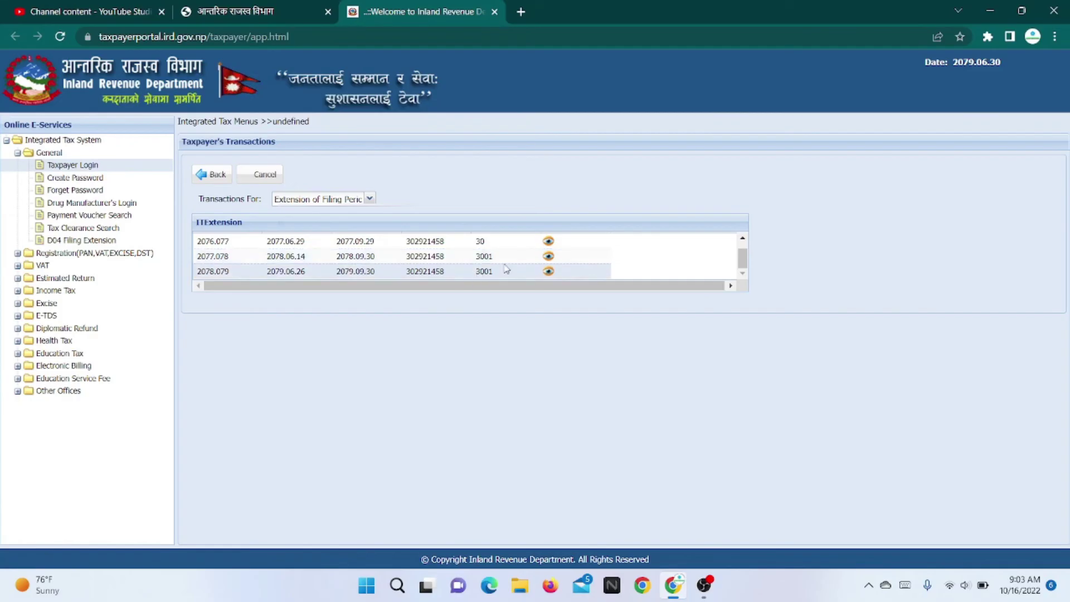
{"action": "left_click", "coordinate": [549, 273]}
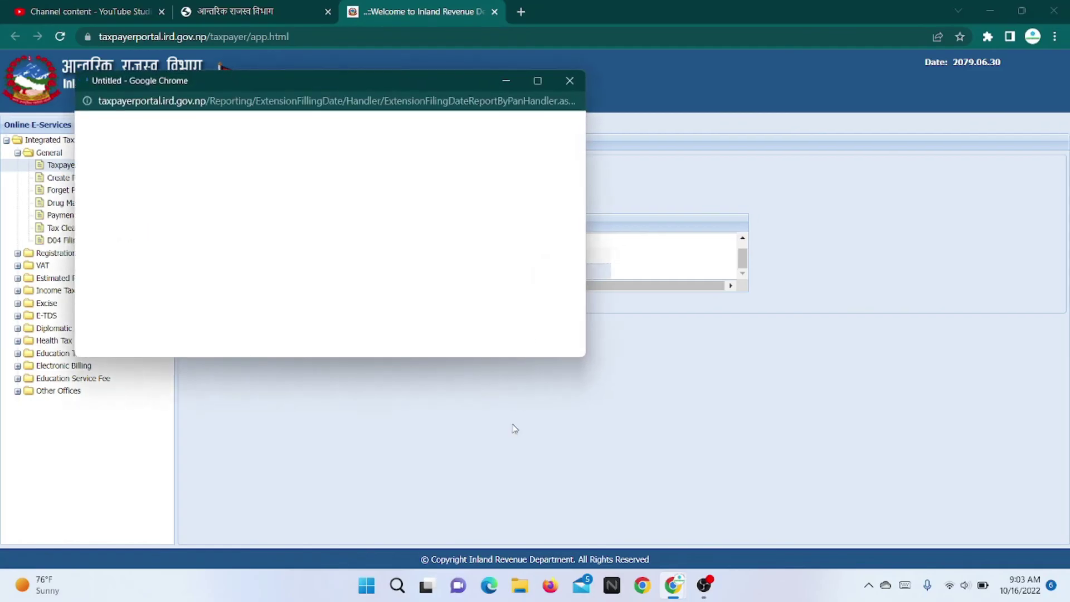
Step: Maximize the approval letter window and scroll through the PDF, returning to the top
{"action": "left_click", "coordinate": [536, 83]}
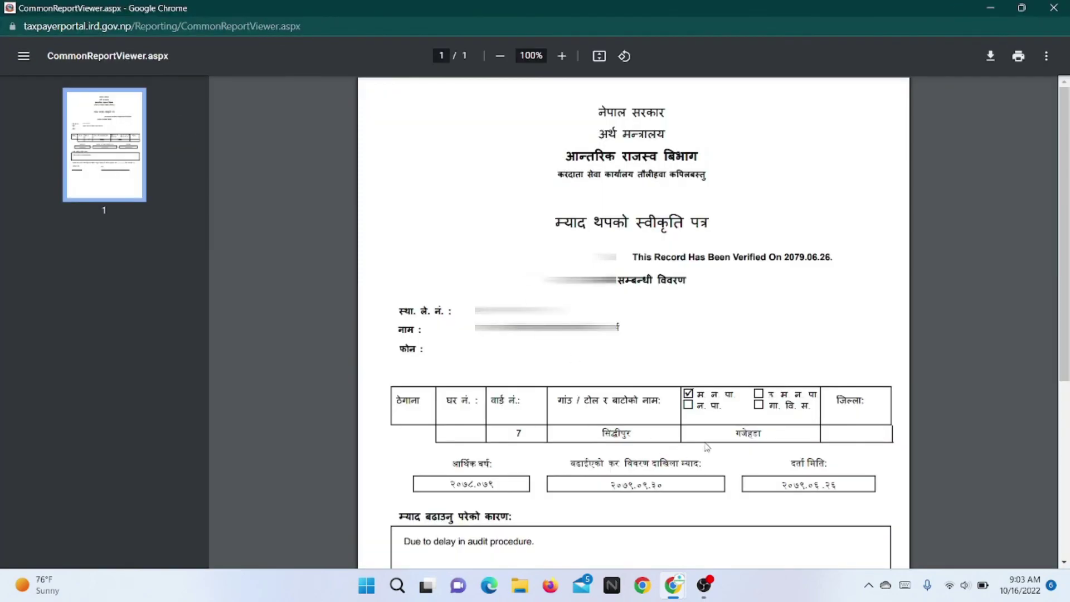
{"action": "scroll", "coordinate": [707, 446], "scroll_direction": "down", "scroll_amount": 3}
{"action": "scroll", "coordinate": [707, 446], "scroll_direction": "down", "scroll_amount": 2}
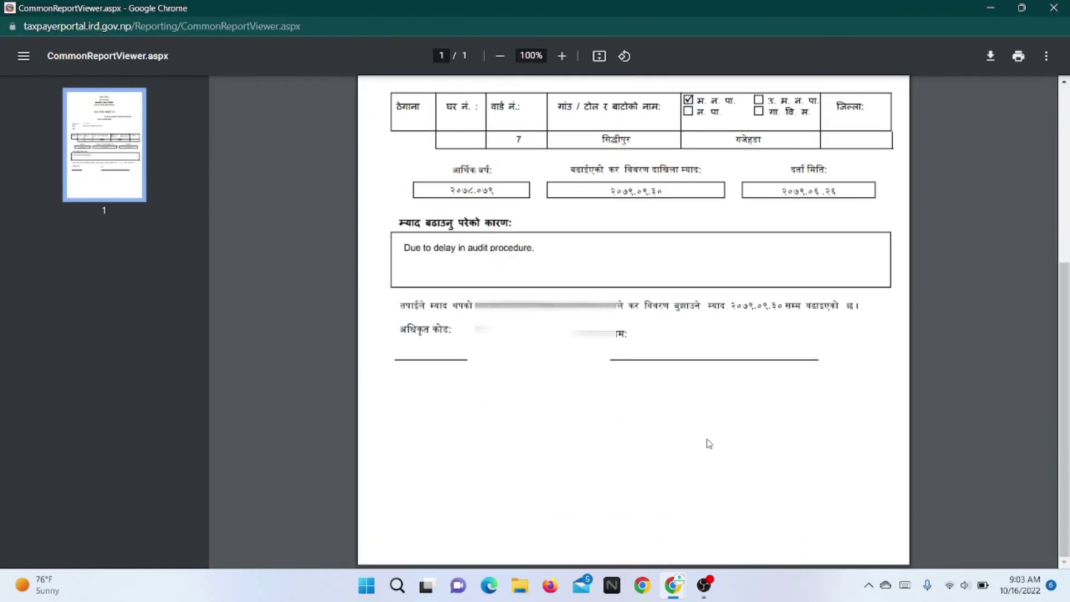
{"action": "scroll", "coordinate": [708, 443], "scroll_direction": "up", "scroll_amount": 5}
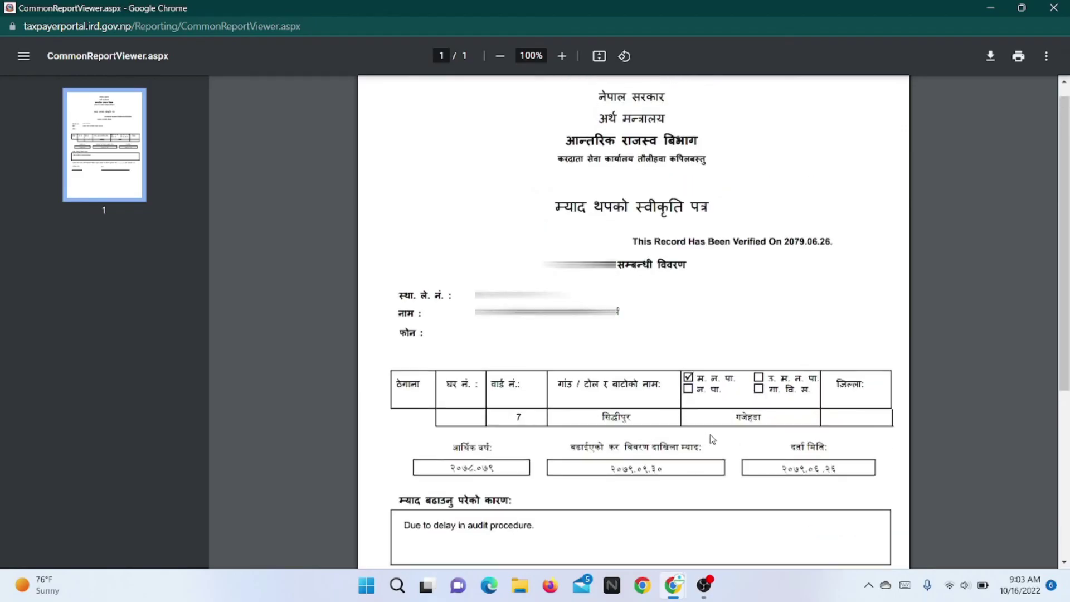